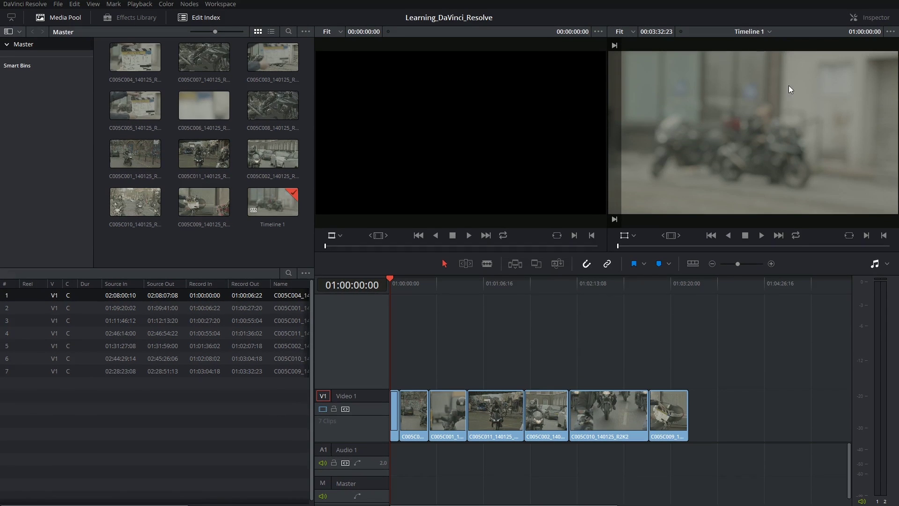
# - Show the Inspector with the first V1 clip's Composite, Transform, Cropping and Retime settings
pyautogui.click(866, 17)
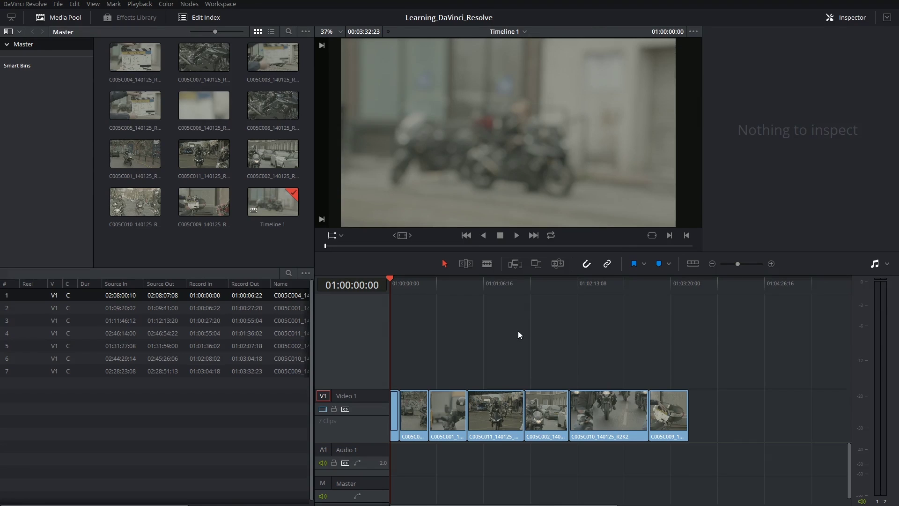
pyautogui.click(460, 420)
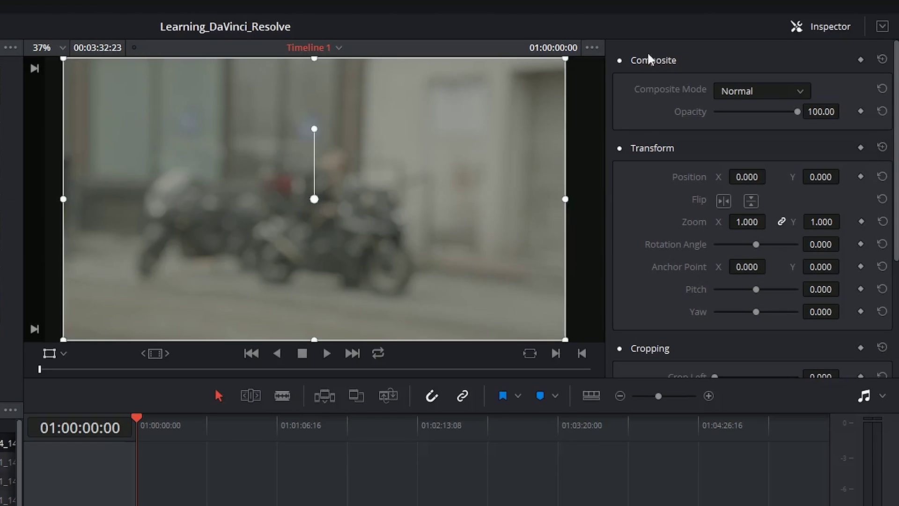
pyautogui.scroll(-5, 643, 196)
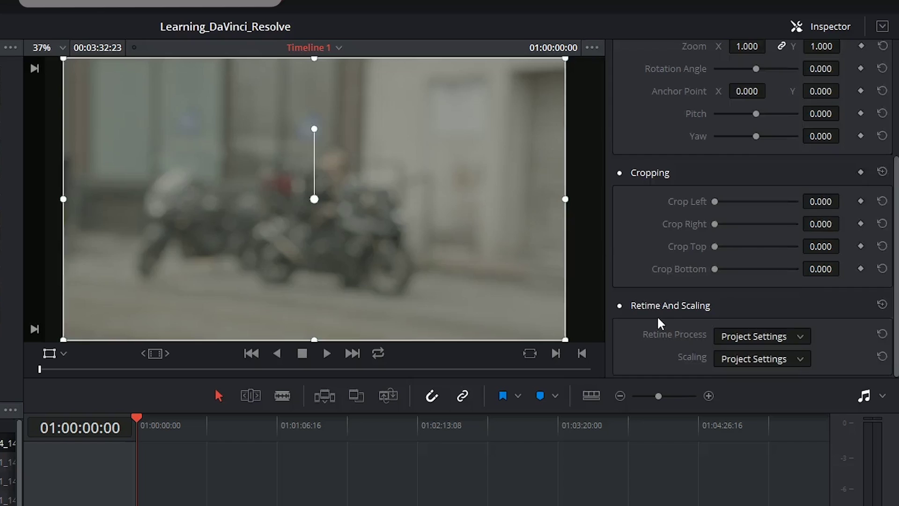
pyautogui.scroll(5, 656, 316)
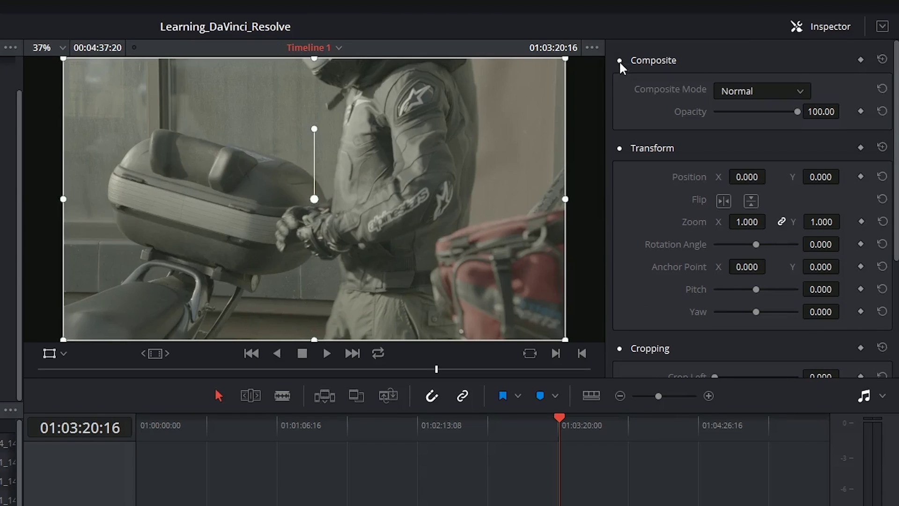
pyautogui.click(620, 61)
pyautogui.click(618, 61)
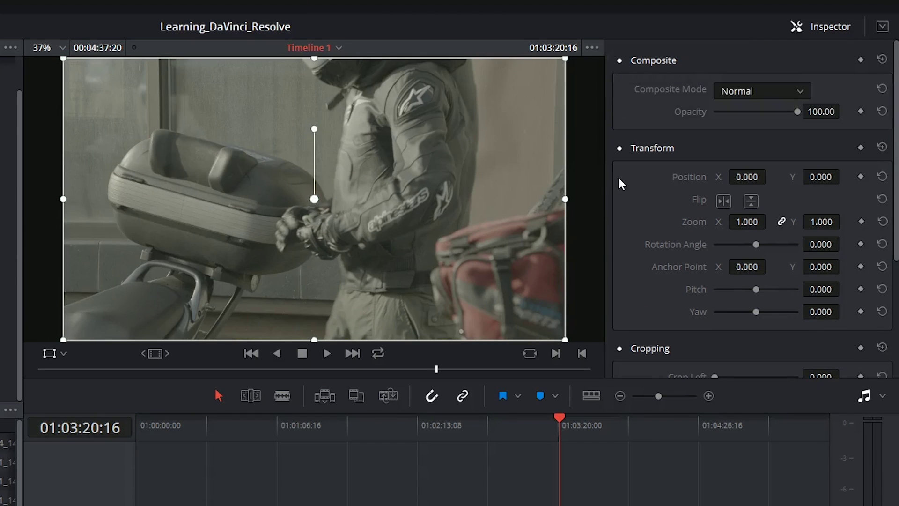
pyautogui.click(620, 148)
pyautogui.click(619, 147)
pyautogui.click(620, 148)
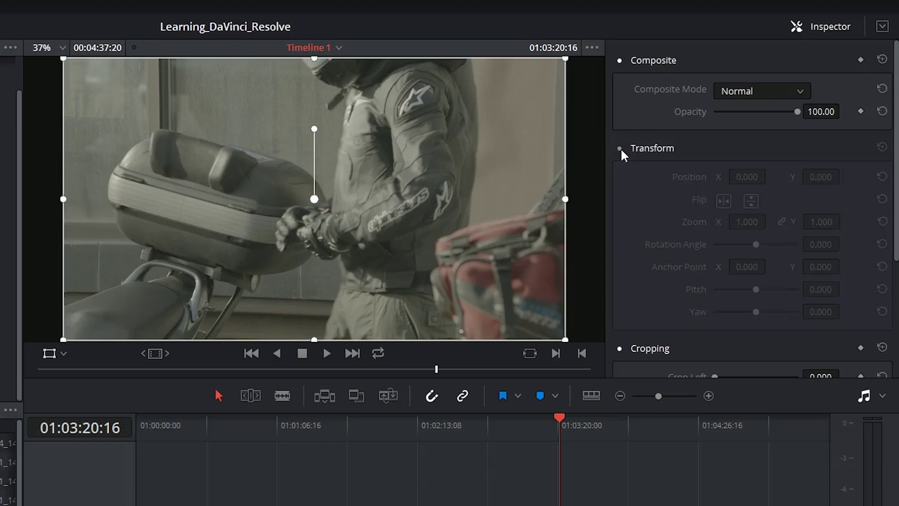
pyautogui.click(620, 148)
pyautogui.click(645, 145)
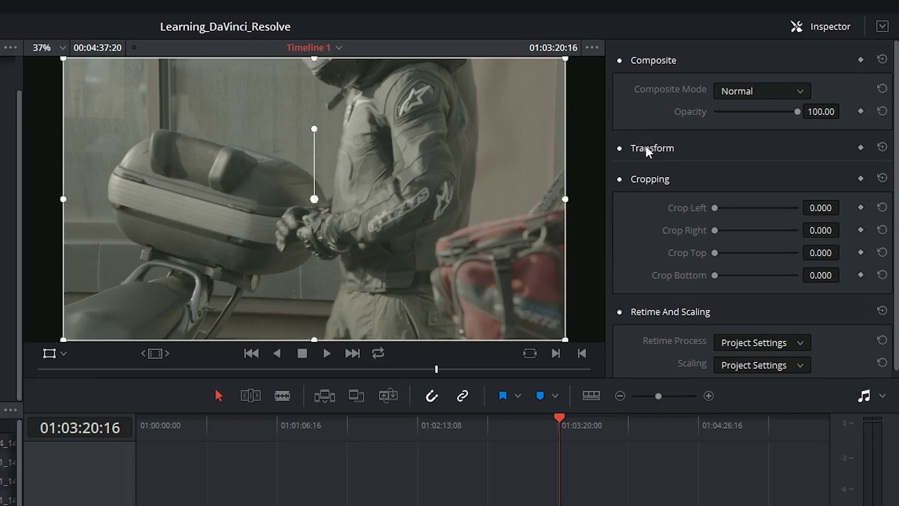
pyautogui.click(645, 146)
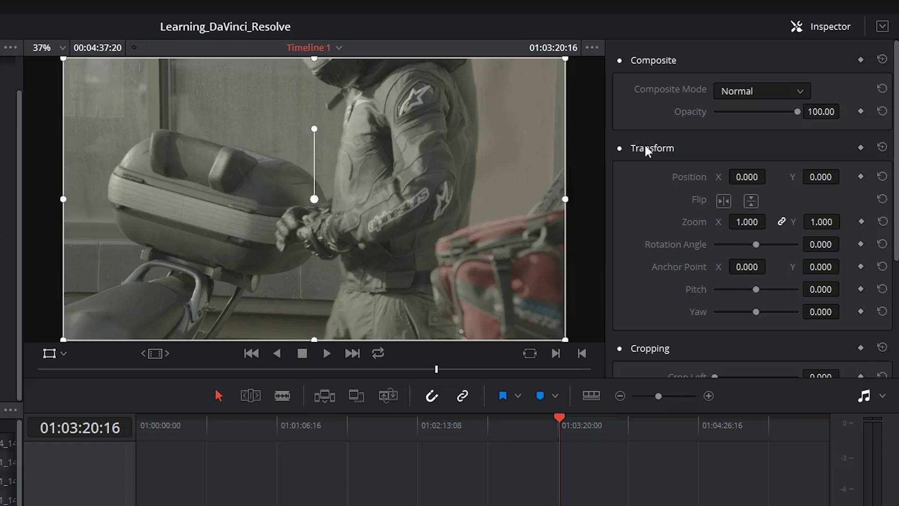
pyautogui.click(656, 60)
pyautogui.click(654, 91)
pyautogui.click(653, 122)
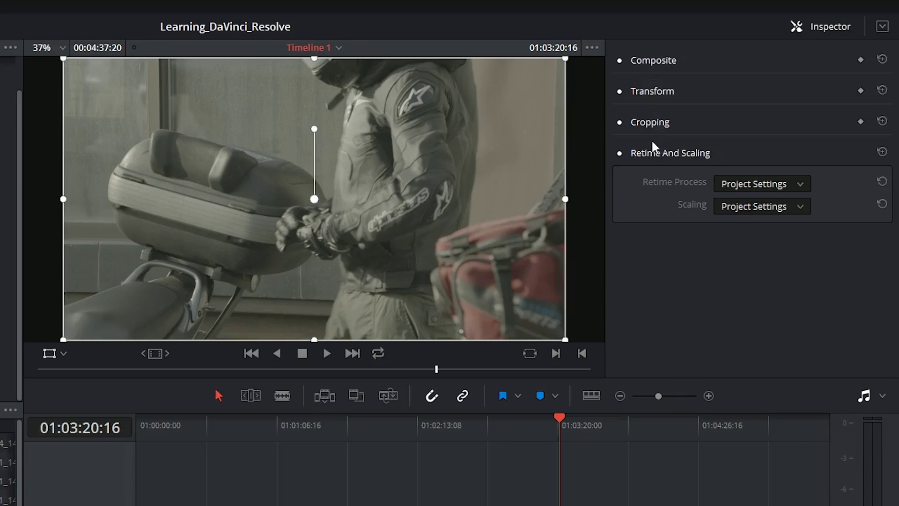
pyautogui.click(644, 127)
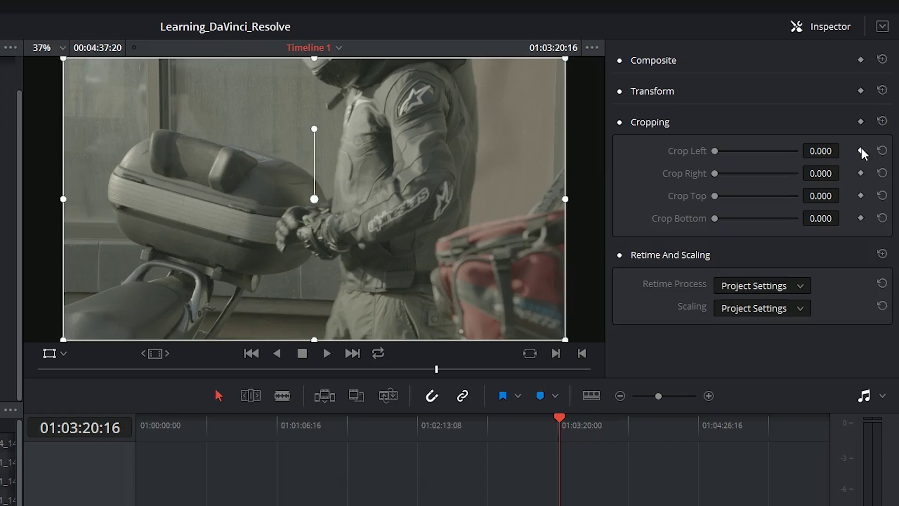
pyautogui.click(667, 100)
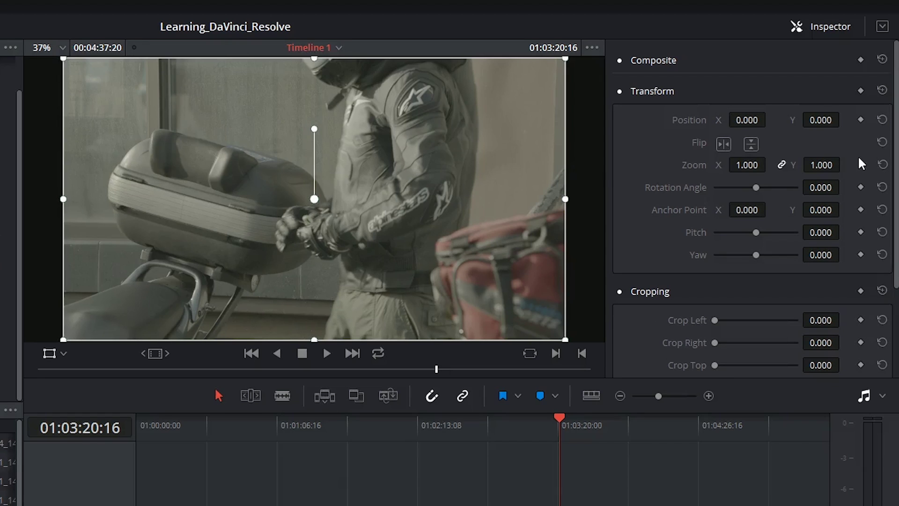
pyautogui.click(667, 64)
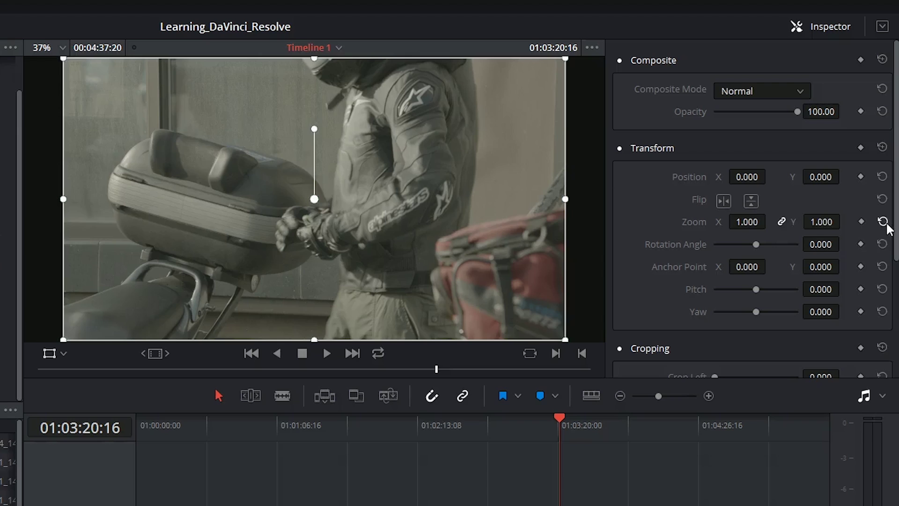
pyautogui.moveTo(747, 221); pyautogui.dragTo(842, 242)
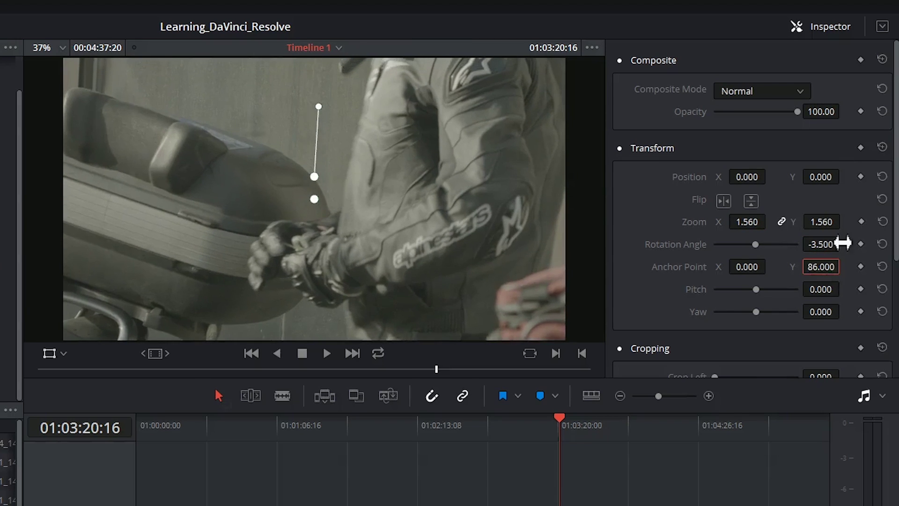
pyautogui.click(882, 148)
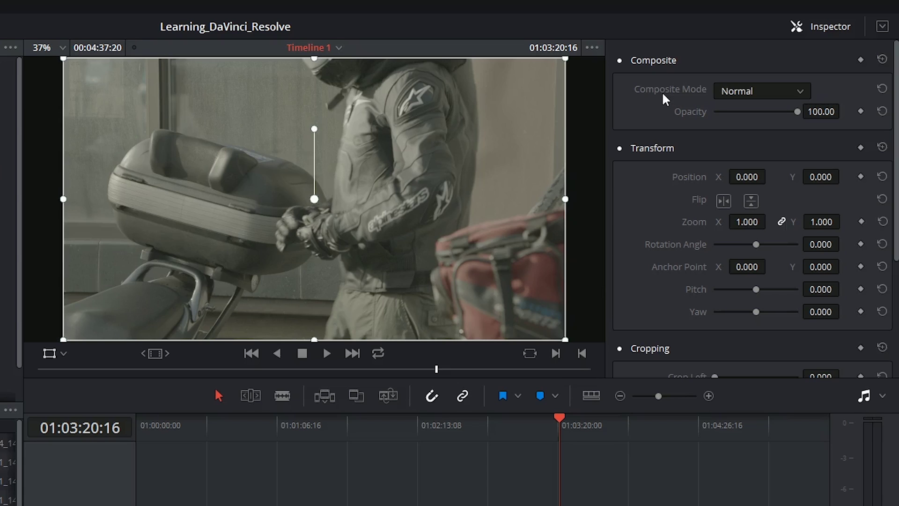
pyautogui.moveTo(795, 114); pyautogui.dragTo(805, 131)
# - Collapse Composite, then scrub Position X and drag the clip in the viewer to reposition it
pyautogui.click(650, 60)
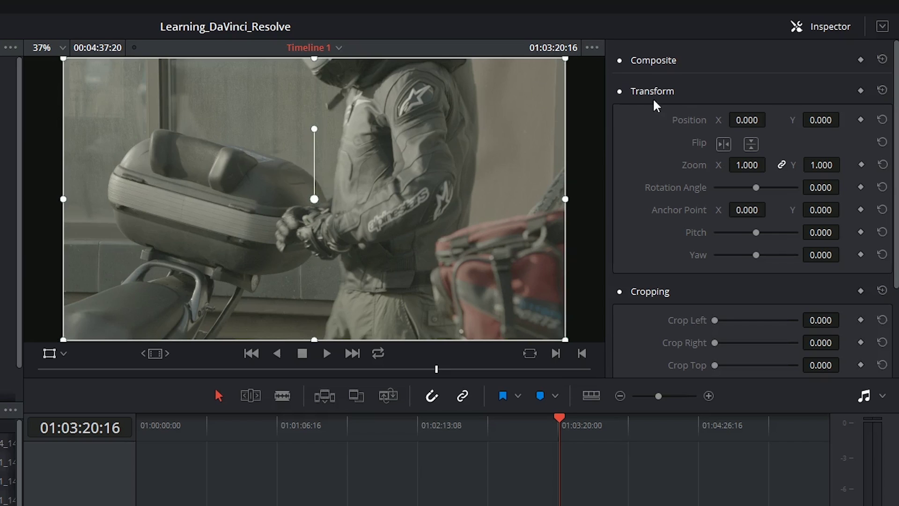
pyautogui.moveTo(744, 131)
pyautogui.mouseDown()
pyautogui.moveTo(770, 121)
pyautogui.moveTo(731, 123)
pyautogui.mouseUp()
pyautogui.moveTo(824, 122); pyautogui.dragTo(854, 117)
pyautogui.moveTo(332, 234); pyautogui.dragTo(381, 196)
# - Re-centre the clip at Position 0 and test the horizontal and vertical flips, ending upright
pyautogui.click(882, 120)
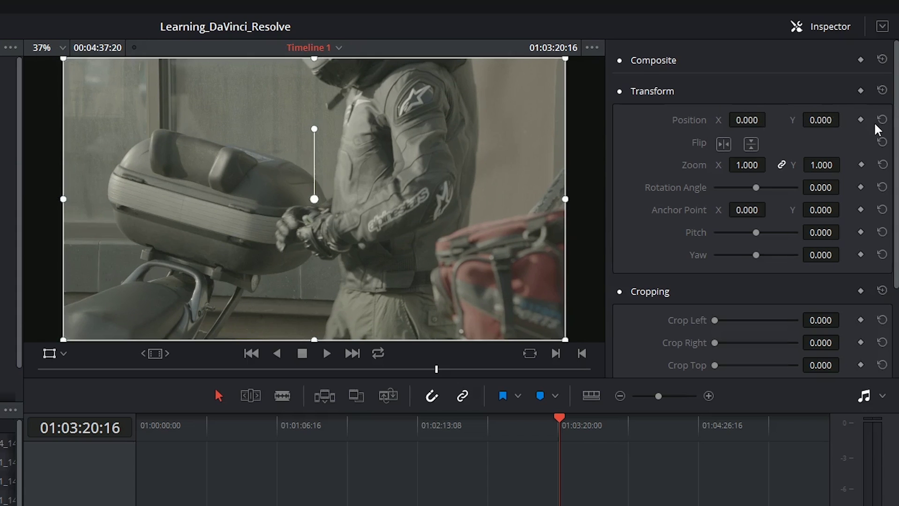
pyautogui.click(719, 144)
pyautogui.click(718, 144)
pyautogui.click(752, 144)
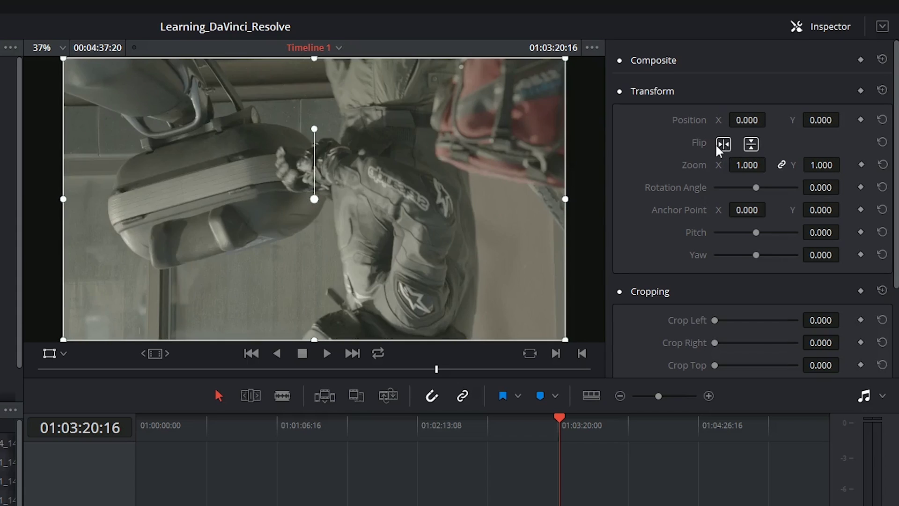
pyautogui.click(715, 143)
pyautogui.click(715, 143)
pyautogui.click(751, 144)
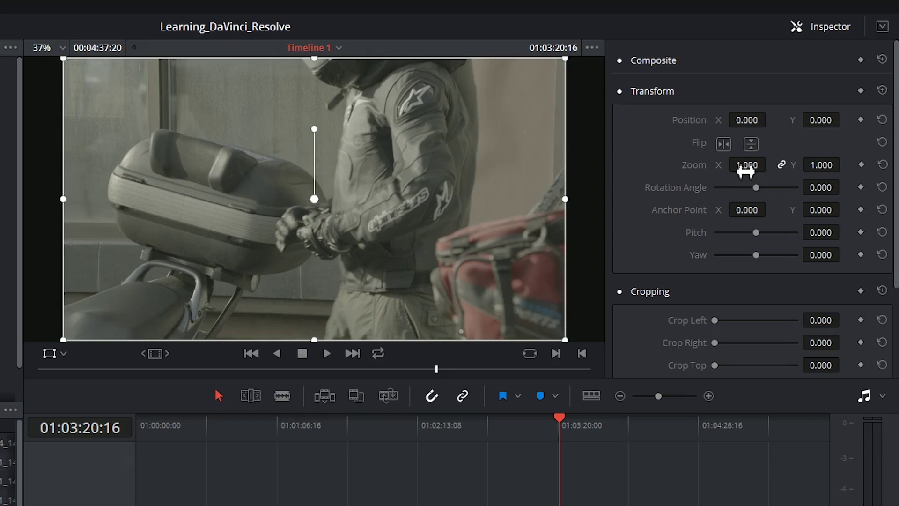
# - Try zoom 1.050 and an unlinked horizontal stretch, resetting each, then adjust the Rotation Angle
pyautogui.moveTo(749, 176)
pyautogui.mouseDown()
pyautogui.moveTo(770, 164)
pyautogui.moveTo(746, 177)
pyautogui.mouseUp()
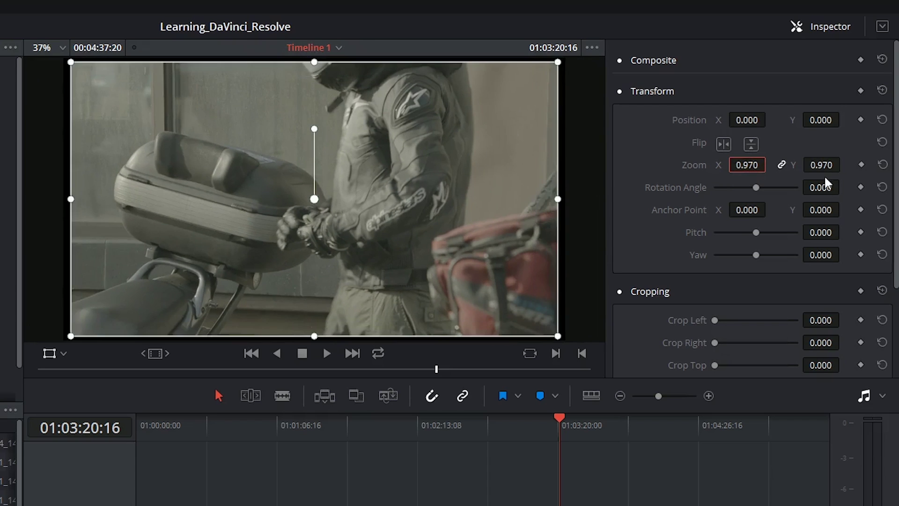
pyautogui.click(882, 165)
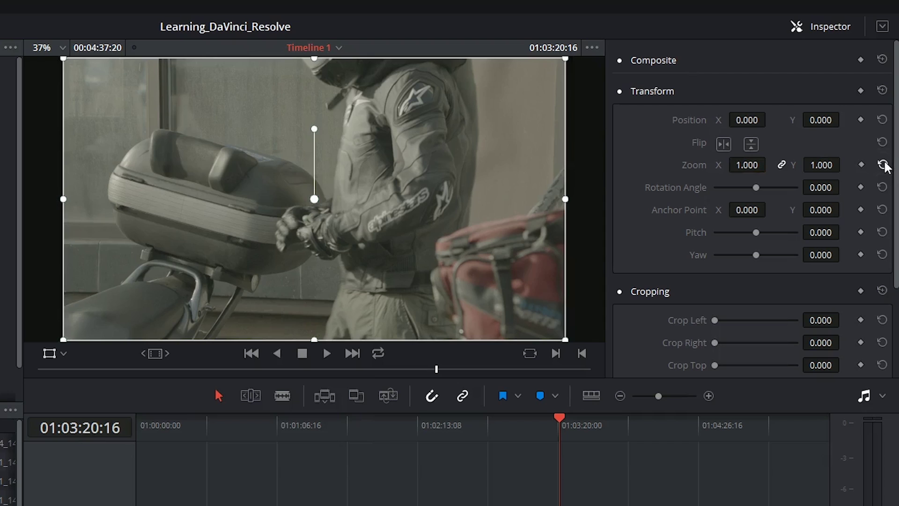
pyautogui.click(778, 167)
pyautogui.moveTo(751, 170); pyautogui.dragTo(753, 191)
pyautogui.click(882, 164)
pyautogui.click(882, 187)
# - Reset Transform, move the Anchor Point to 501, 342 and shrink the clip to 0.390 zoom
pyautogui.moveTo(747, 165); pyautogui.dragTo(757, 185)
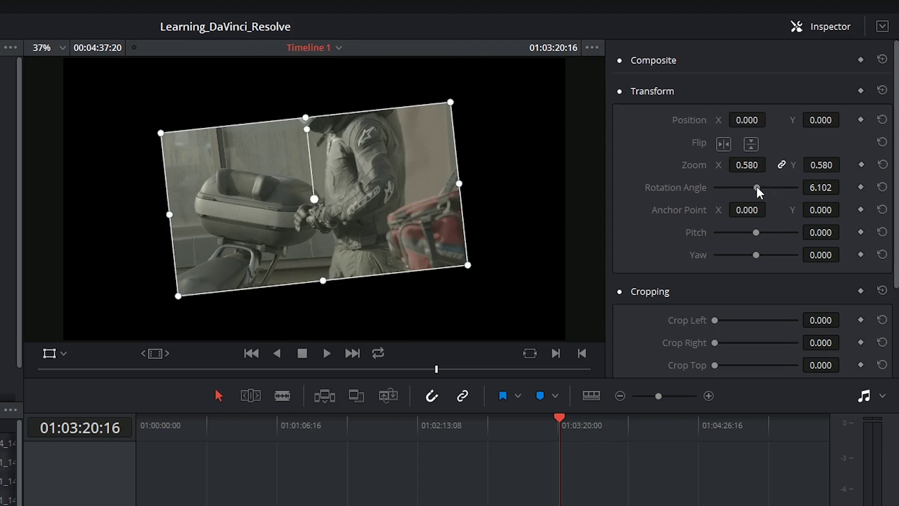
pyautogui.click(882, 89)
pyautogui.moveTo(747, 211)
pyautogui.mouseDown()
pyautogui.moveTo(824, 214)
pyautogui.moveTo(770, 210)
pyautogui.moveTo(795, 211)
pyautogui.mouseUp()
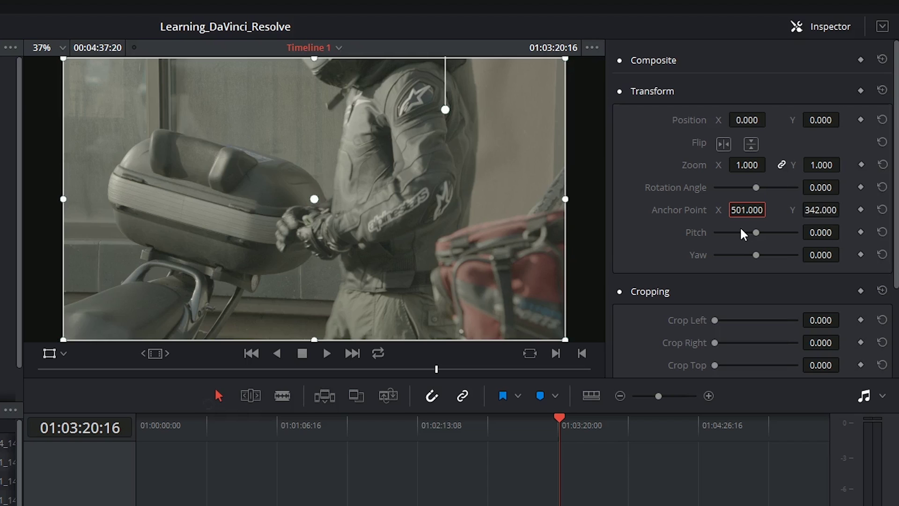
pyautogui.moveTo(739, 167)
pyautogui.mouseDown()
pyautogui.moveTo(769, 164)
pyautogui.moveTo(688, 165)
pyautogui.moveTo(707, 165)
pyautogui.mouseUp()
pyautogui.moveTo(770, 165); pyautogui.dragTo(747, 187)
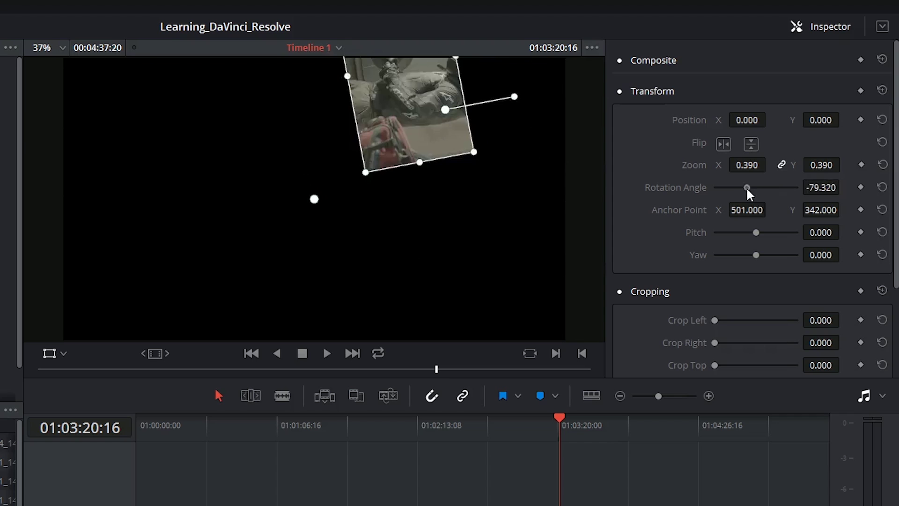
# - Reset Transform, tilt Pitch, then rotate to 5.219 and scale to 0.646 by 0.542 with viewer handles
pyautogui.click(882, 90)
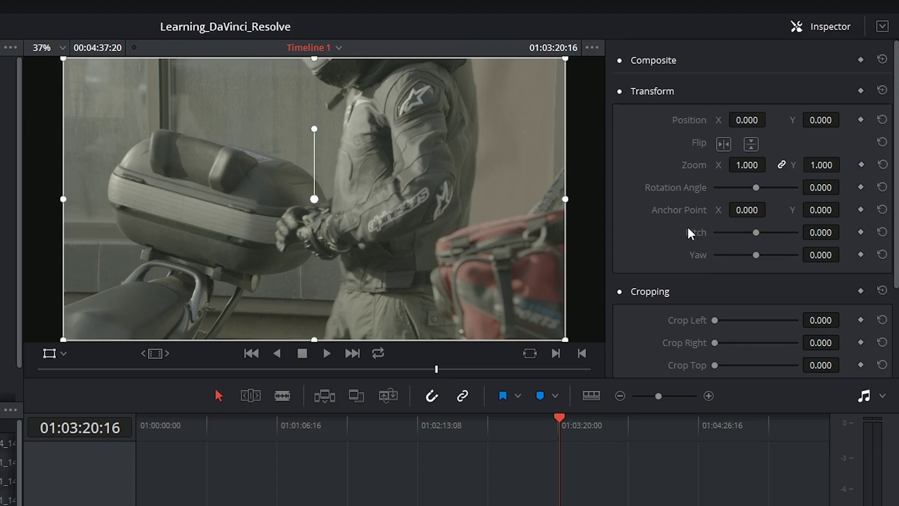
pyautogui.moveTo(759, 233); pyautogui.dragTo(755, 255)
pyautogui.moveTo(318, 131); pyautogui.dragTo(342, 128)
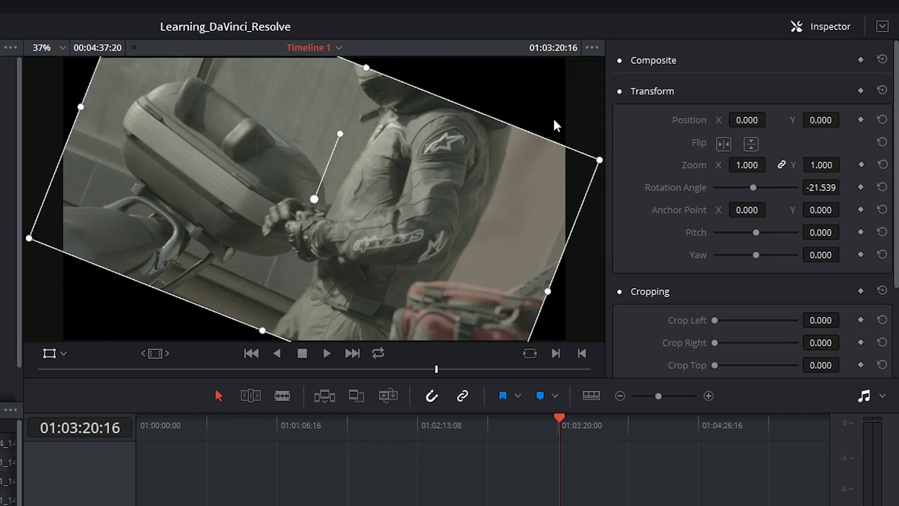
pyautogui.moveTo(597, 158); pyautogui.dragTo(468, 183)
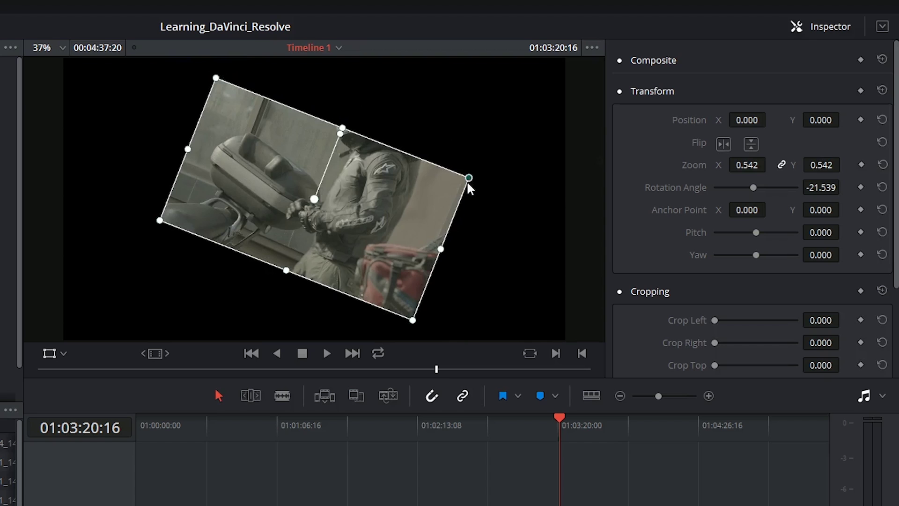
pyautogui.moveTo(440, 249); pyautogui.dragTo(466, 255)
pyautogui.moveTo(340, 135); pyautogui.dragTo(309, 154)
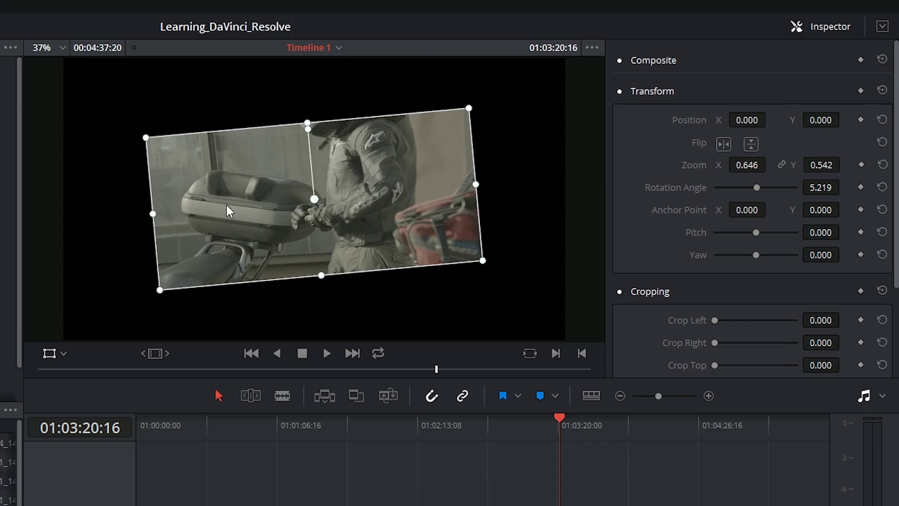
pyautogui.moveTo(153, 214); pyautogui.dragTo(177, 210)
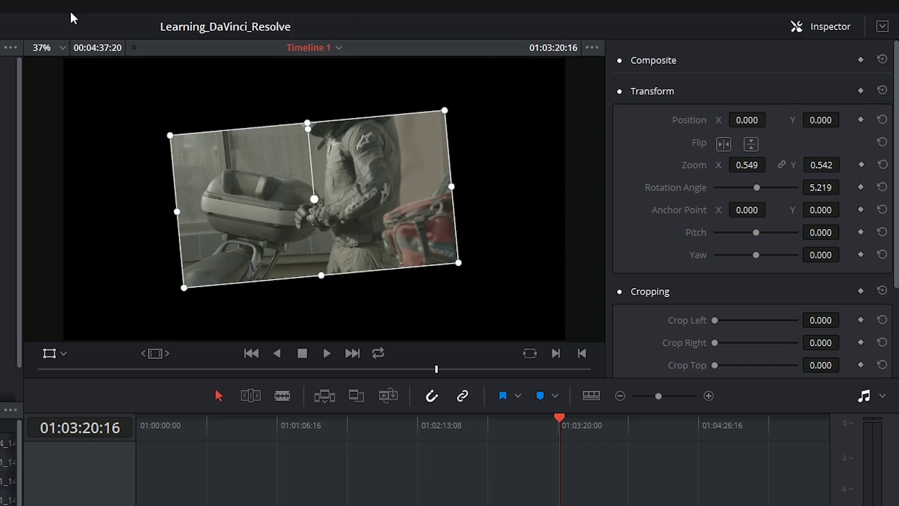
# - At 25% viewer zoom, drag a corner handle to scale the clip to 1.523 by 1.502, then refit
pyautogui.click(63, 48)
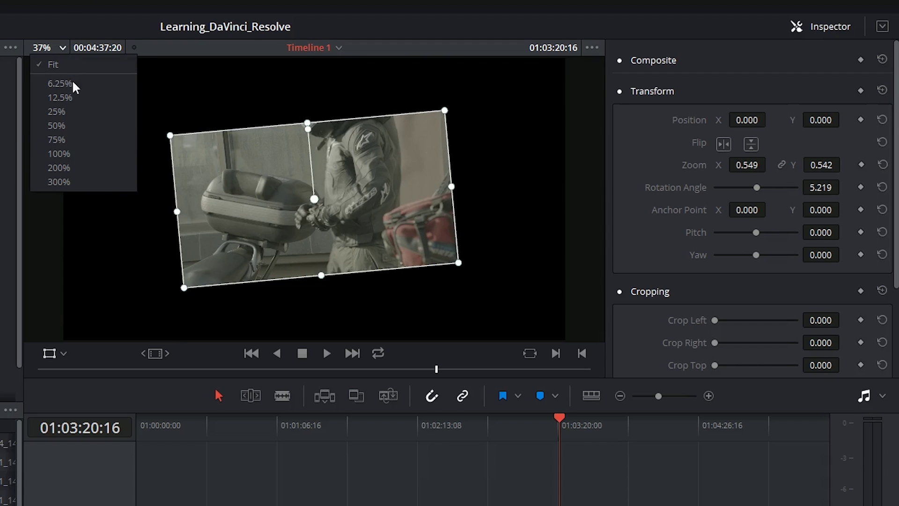
pyautogui.click(70, 126)
pyautogui.click(63, 48)
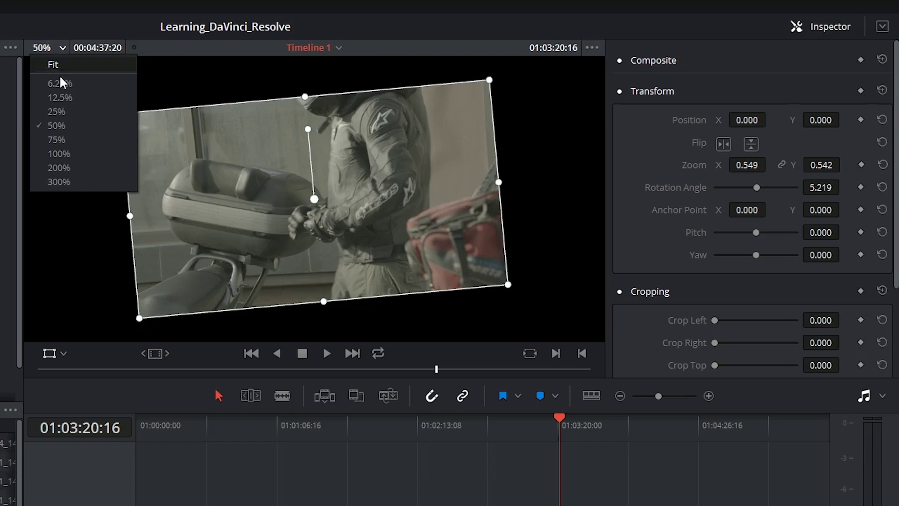
pyautogui.click(57, 110)
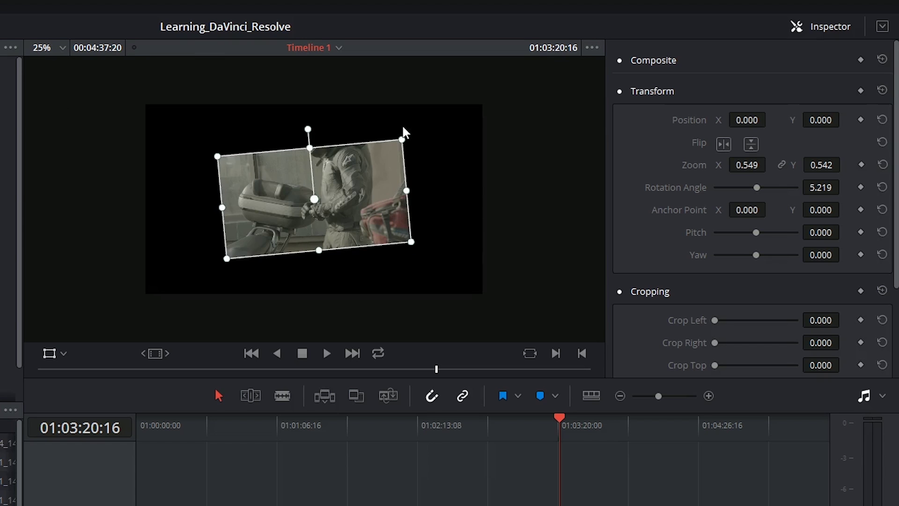
pyautogui.moveTo(402, 139); pyautogui.dragTo(559, 79)
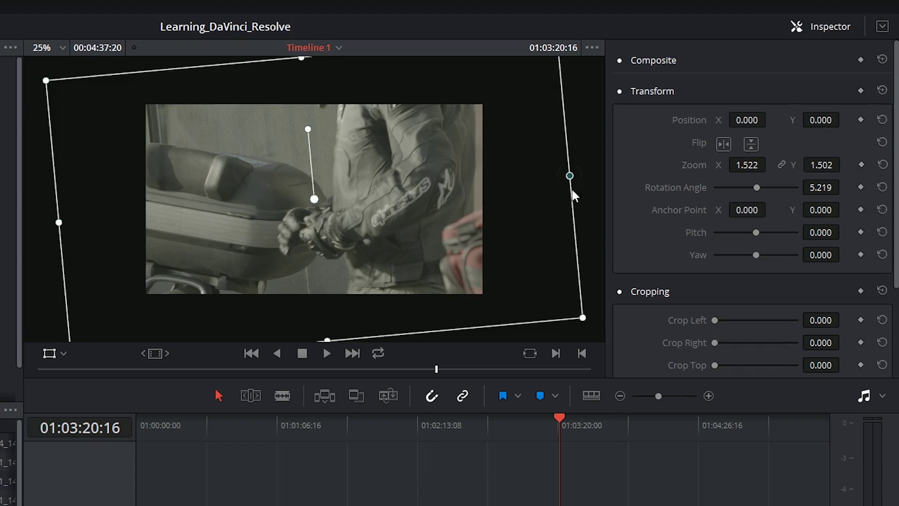
pyautogui.moveTo(570, 176); pyautogui.dragTo(570, 176)
pyautogui.click(43, 48)
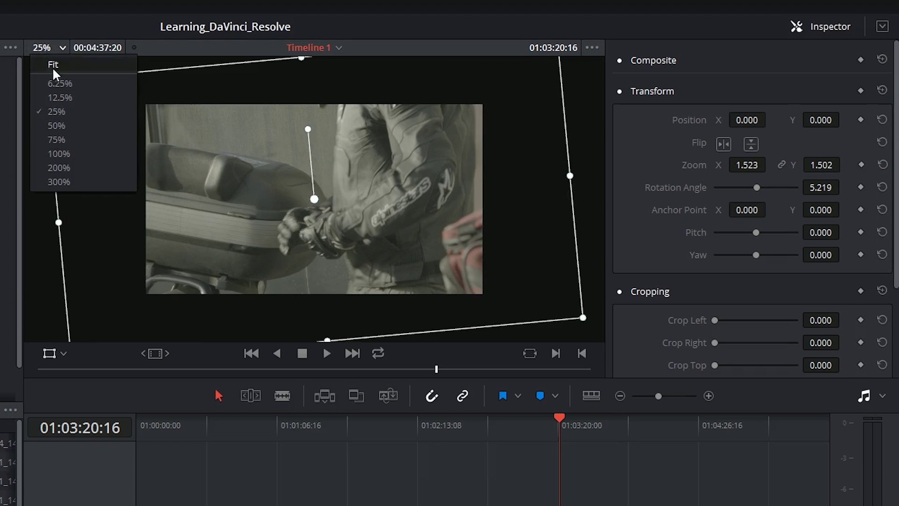
pyautogui.click(27, 68)
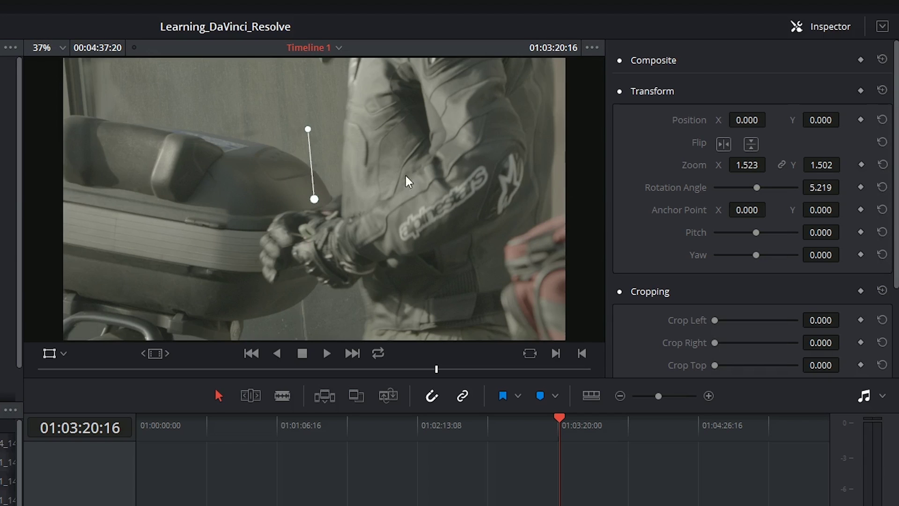
# - Reset Transform, test the left and top Crop sliders, and set the viewer's on-screen control to Crop
pyautogui.click(882, 90)
pyautogui.click(666, 92)
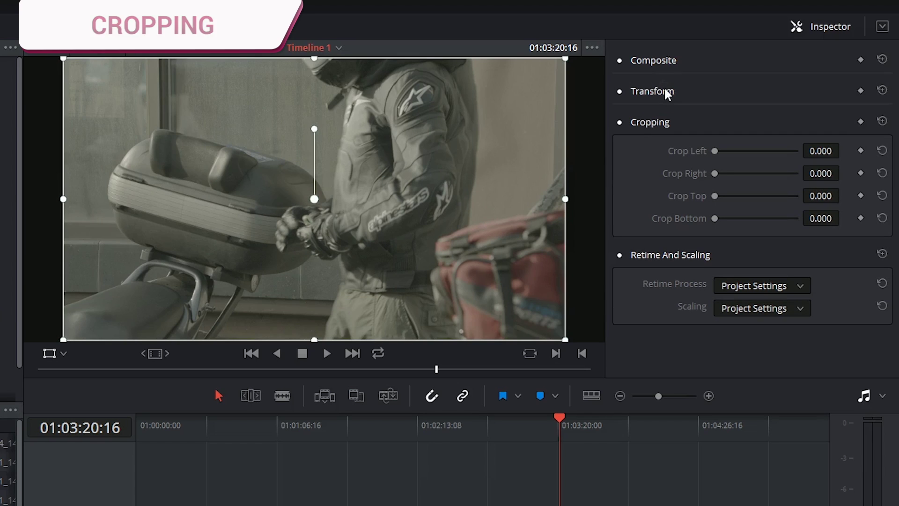
pyautogui.moveTo(714, 150); pyautogui.dragTo(694, 160)
pyautogui.moveTo(719, 197); pyautogui.dragTo(698, 206)
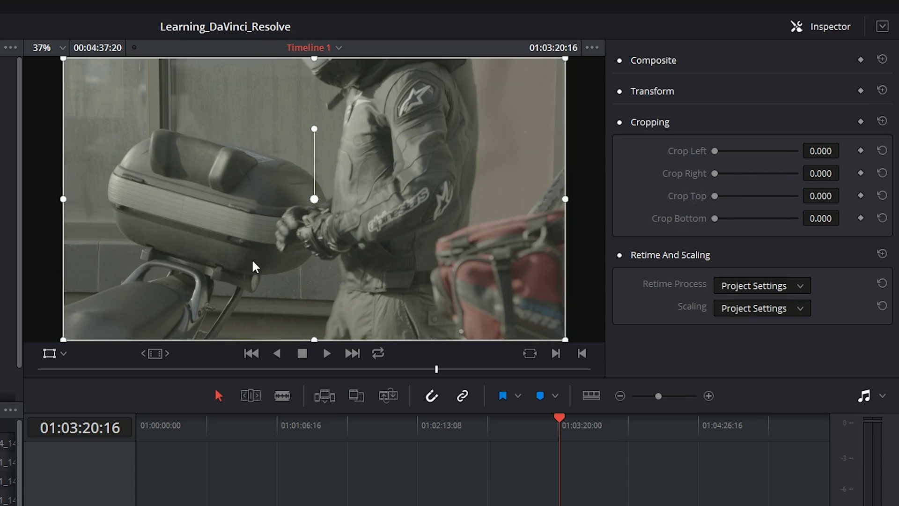
pyautogui.click(64, 357)
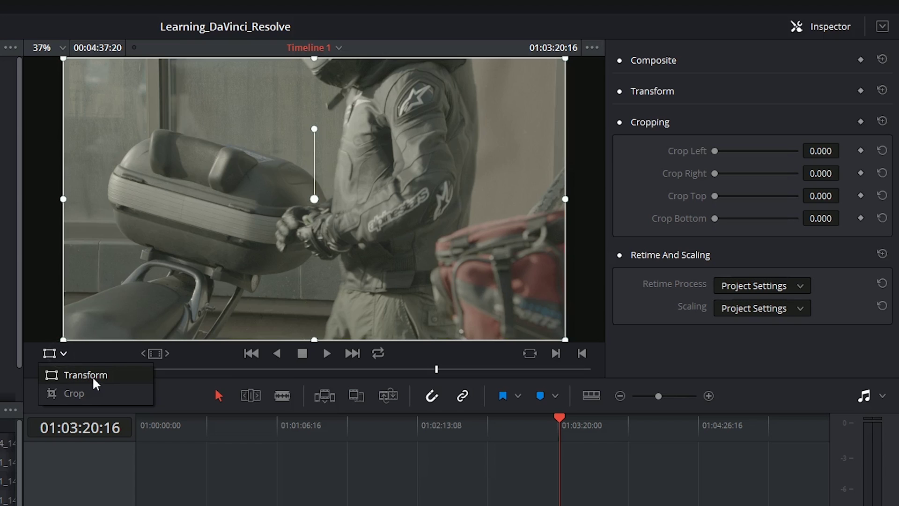
pyautogui.click(83, 396)
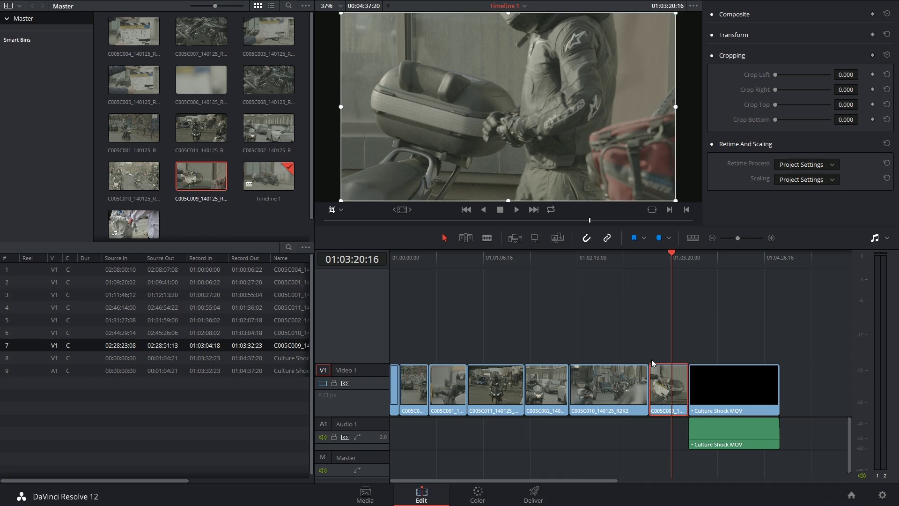
# - Build a three-panel split screen with C005C010 and C005C002 on upper tracks, then return them to Video 1
pyautogui.moveTo(653, 363); pyautogui.dragTo(628, 388)
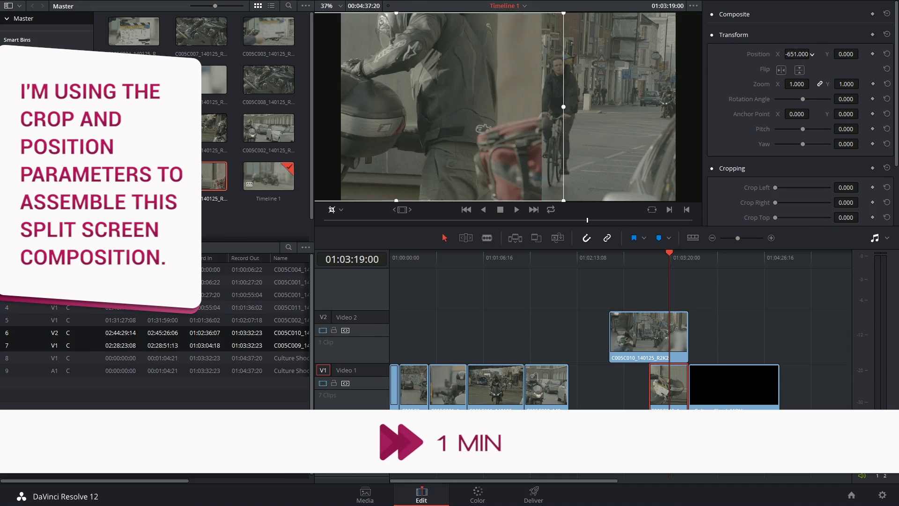
pyautogui.moveTo(521, 128); pyautogui.dragTo(575, 137)
pyautogui.click(625, 281)
pyautogui.click(658, 259)
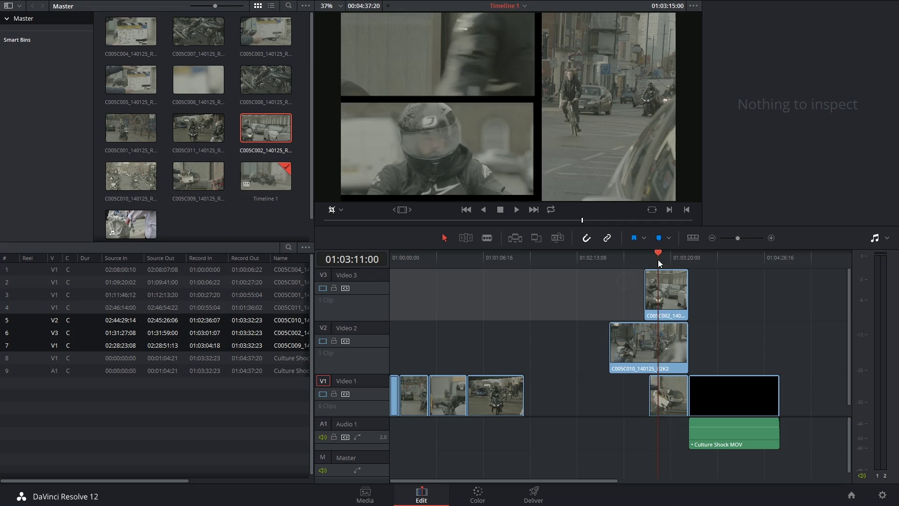
pyautogui.moveTo(658, 259); pyautogui.dragTo(667, 265)
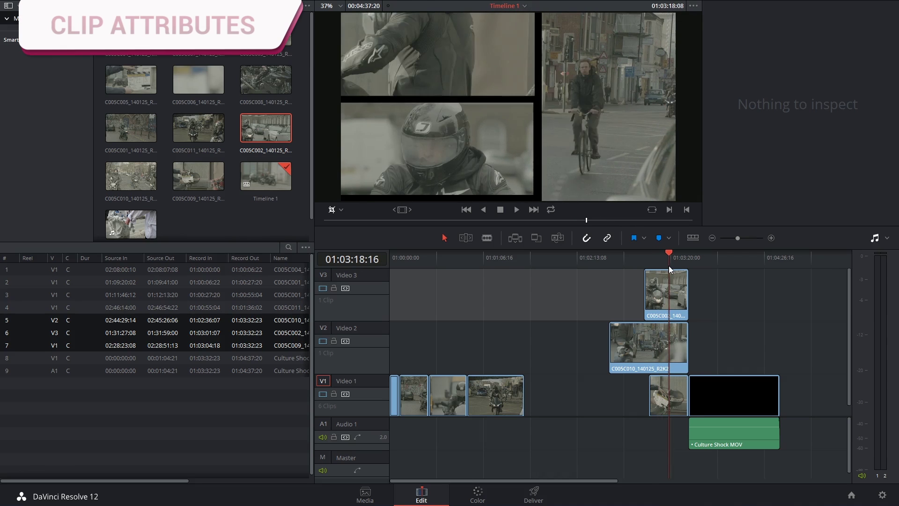
pyautogui.click(668, 271)
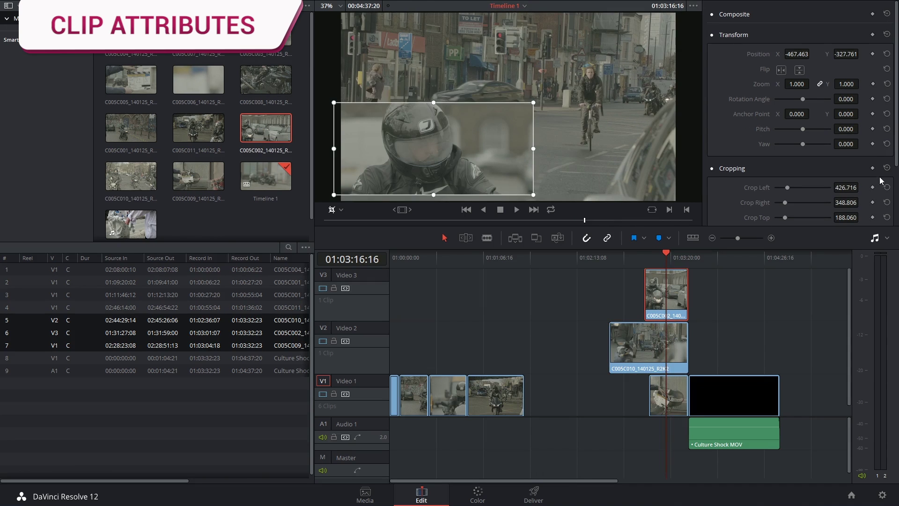
pyautogui.moveTo(641, 346); pyautogui.dragTo(602, 389)
pyautogui.moveTo(665, 294); pyautogui.dragTo(548, 396)
pyautogui.click(668, 395)
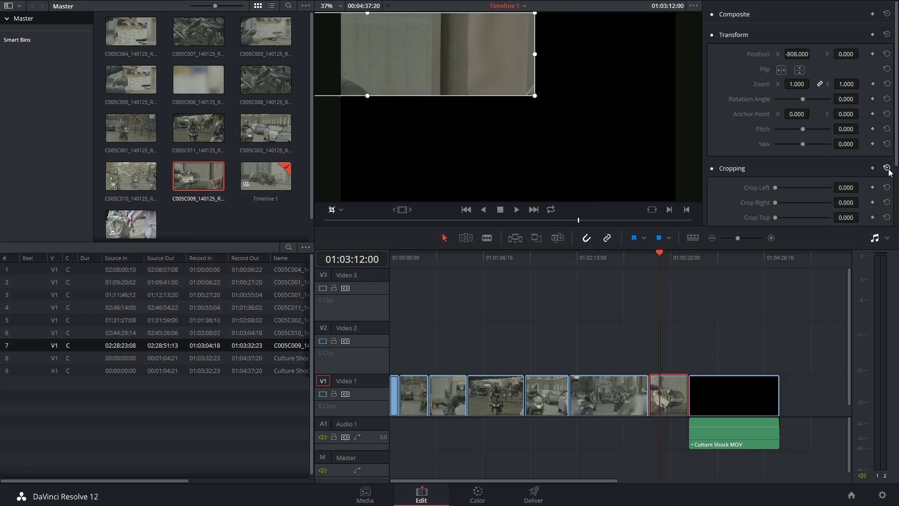
# - Reset C005C009's position, crop it 137.160 top and 146.880 bottom, and copy it with Ctrl+C
pyautogui.click(886, 167)
pyautogui.scroll(-3, 724, 176)
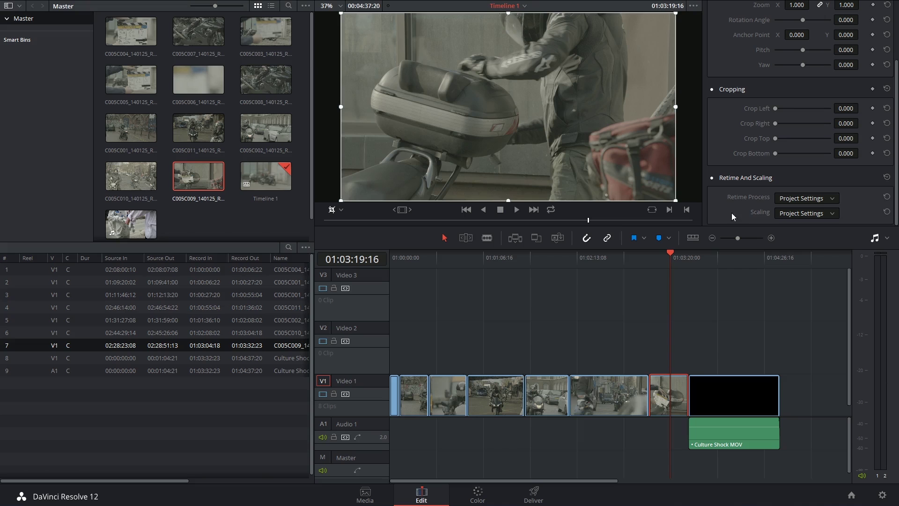
pyautogui.moveTo(775, 136); pyautogui.dragTo(782, 153)
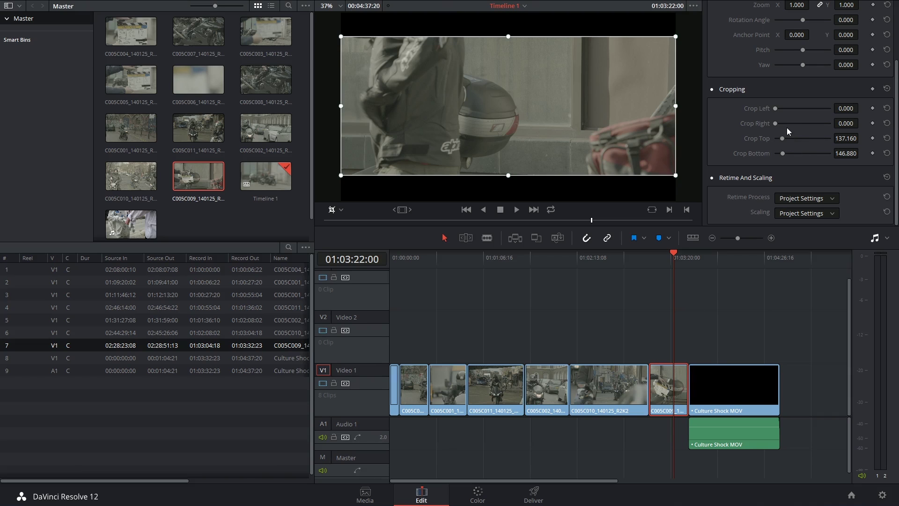
pyautogui.hotkey('ctrl', 'c')
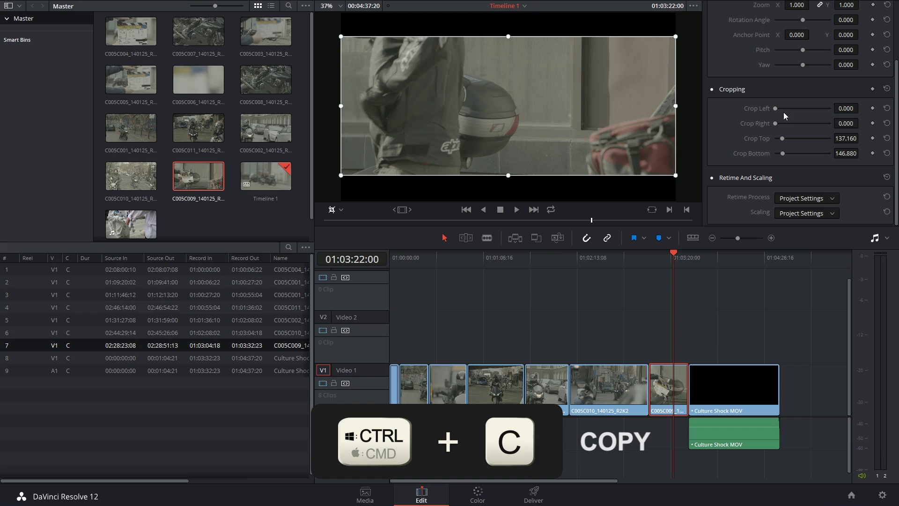
# - Copy C005C009 and select C005C011, C005C002 and C005C010 together
pyautogui.rightClick(676, 374)
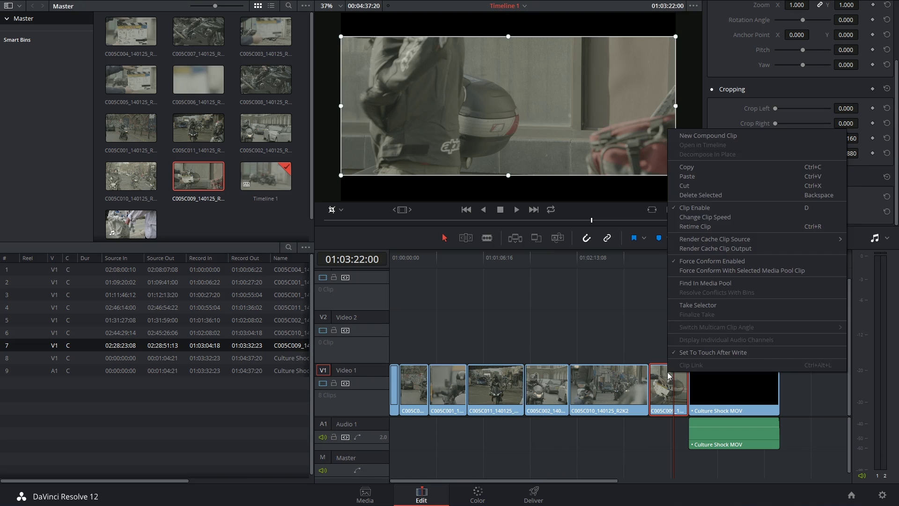
pyautogui.click(726, 168)
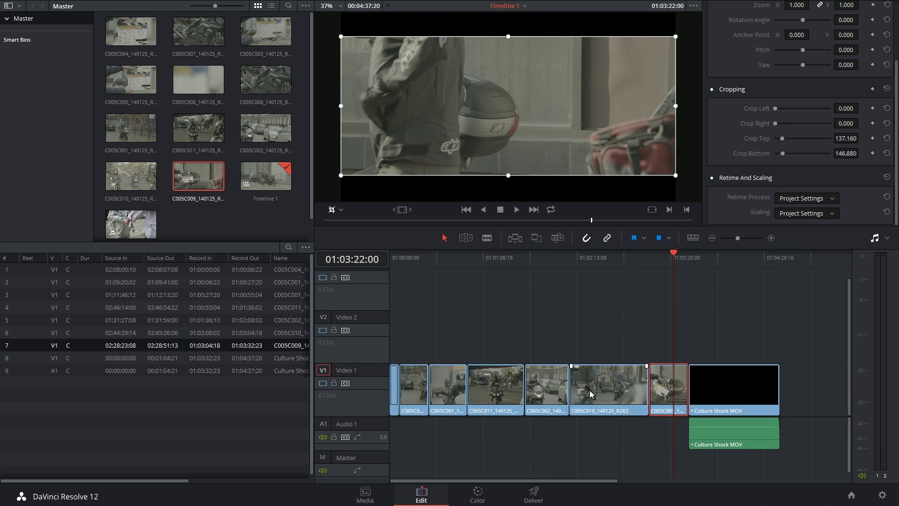
pyautogui.click(557, 379)
pyautogui.moveTo(478, 345); pyautogui.dragTo(602, 385)
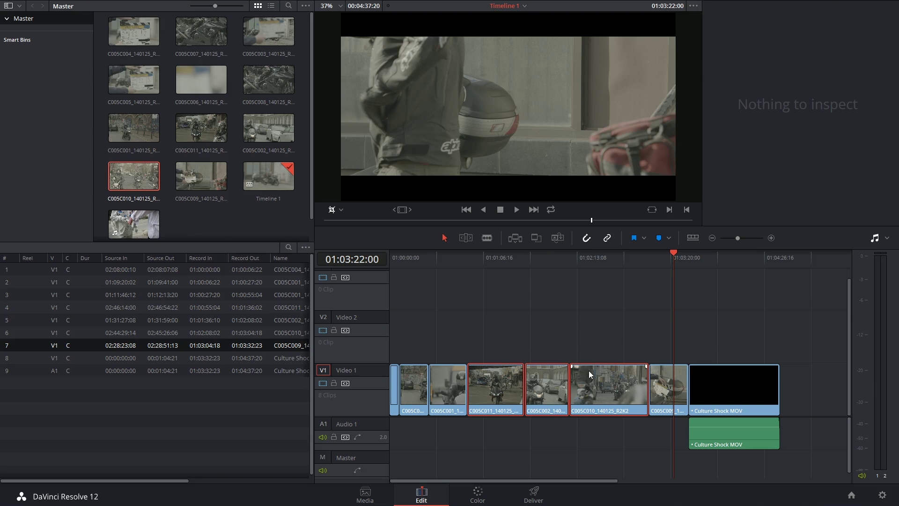
# - Paste only the Crop attributes onto the three selected clips and scrub to check them
pyautogui.click(75, 4)
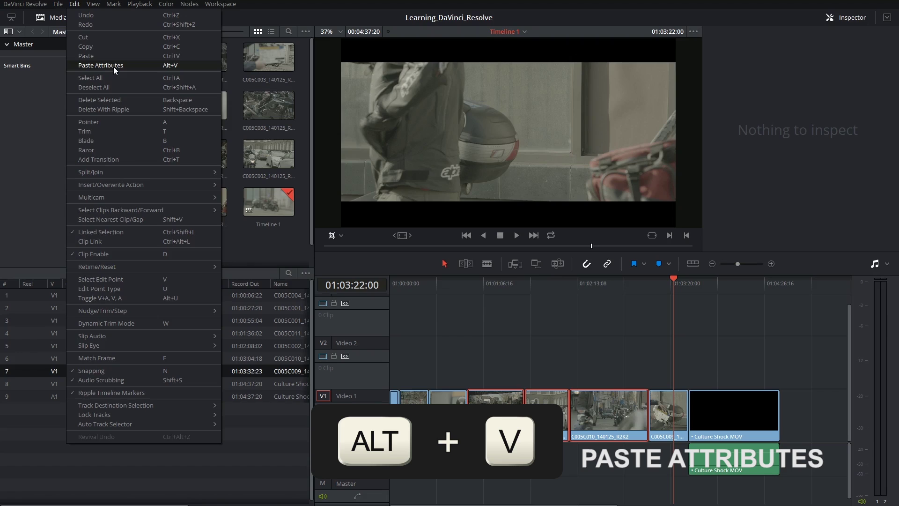
pyautogui.click(103, 65)
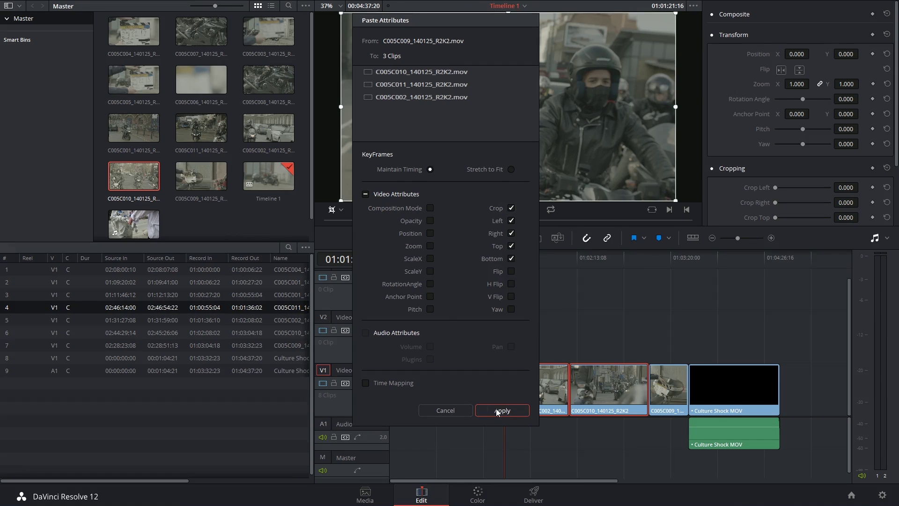
pyautogui.click(496, 408)
pyautogui.moveTo(527, 257); pyautogui.dragTo(660, 309)
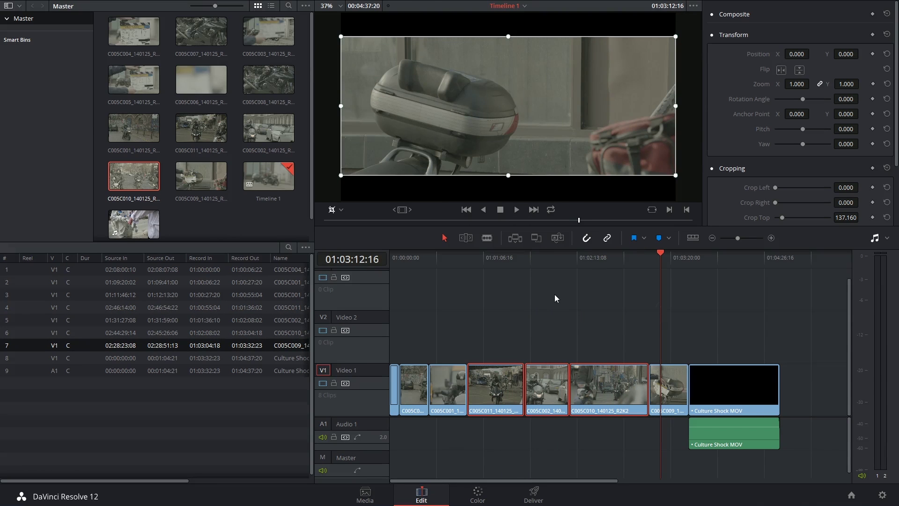